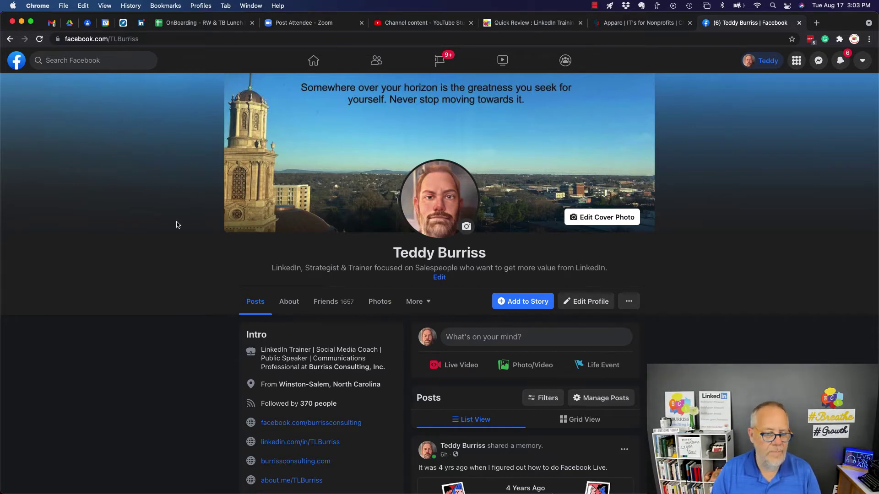
Go to the NCWiseman page from the home feed and scroll to its Lunch Conversations live post
{"action": "left_click", "coordinate": [19, 62]}
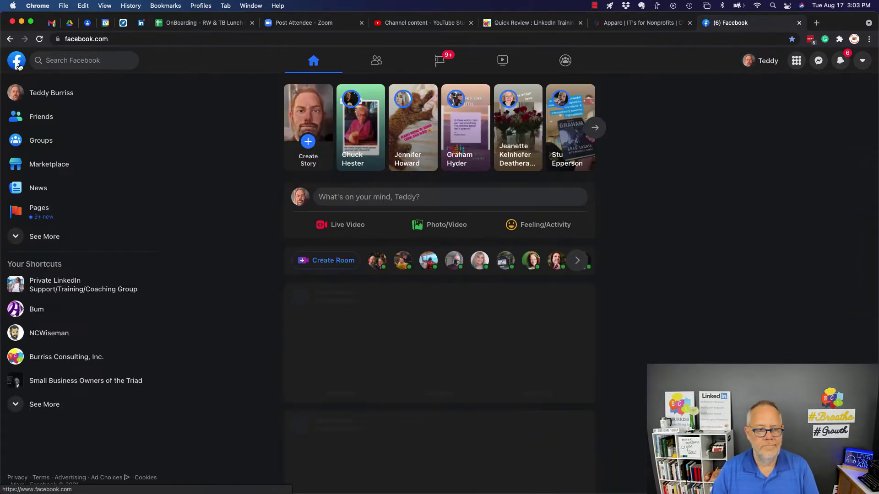
{"action": "left_click", "coordinate": [55, 334]}
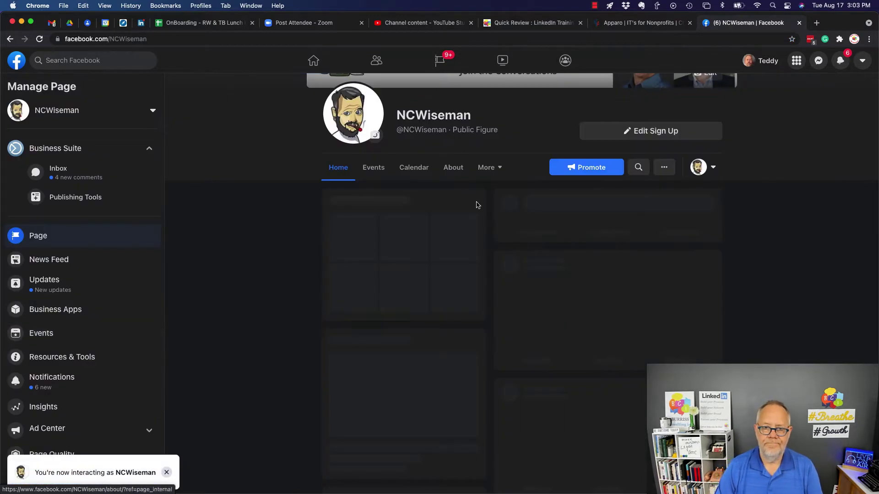
{"action": "scroll", "coordinate": [282, 278], "scroll_direction": "down", "scroll_amount": 5}
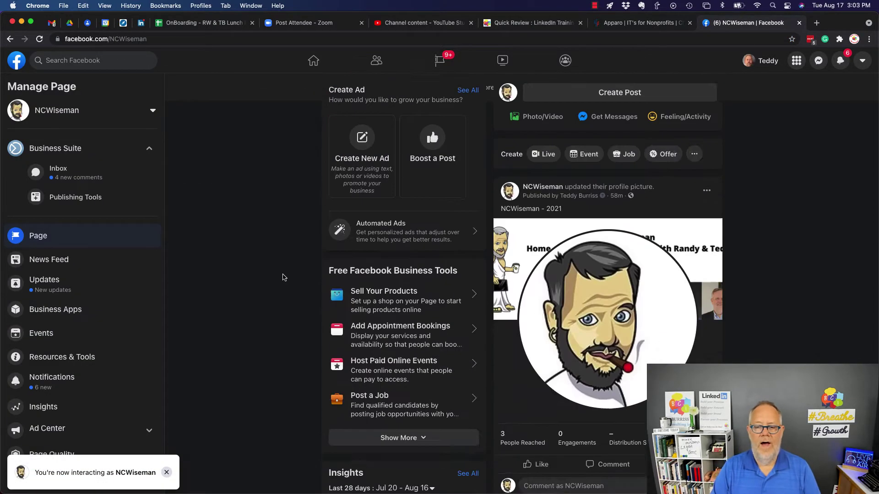
{"action": "scroll", "coordinate": [282, 277], "scroll_direction": "down", "scroll_amount": 4}
{"action": "scroll", "coordinate": [283, 277], "scroll_direction": "down", "scroll_amount": 5}
{"action": "scroll", "coordinate": [283, 277], "scroll_direction": "down", "scroll_amount": 1}
{"action": "scroll", "coordinate": [283, 277], "scroll_direction": "down", "scroll_amount": 3}
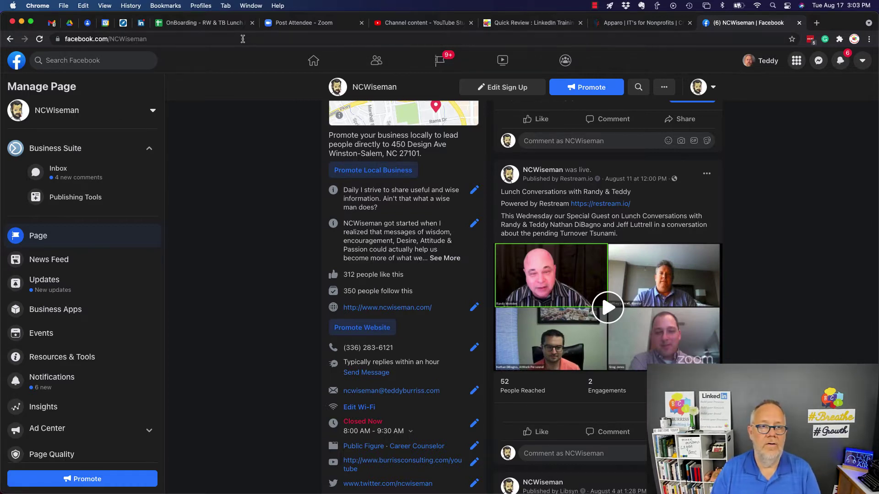
{"action": "left_click", "coordinate": [243, 39]}
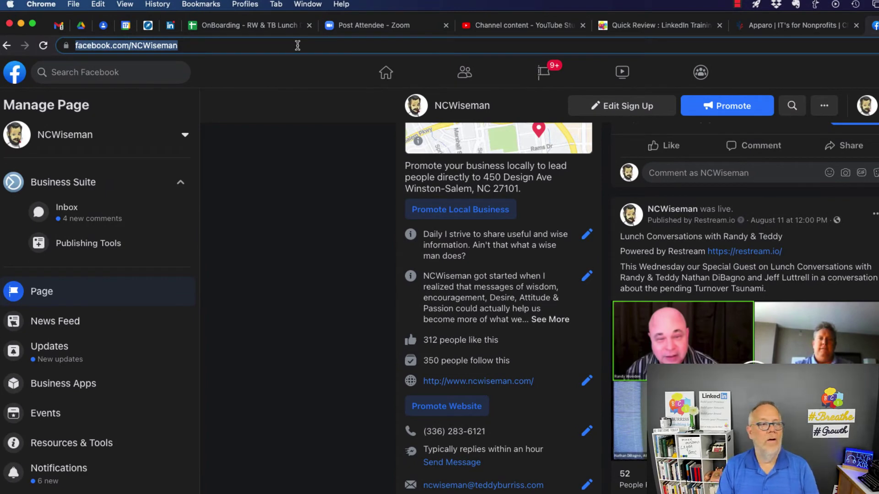
{"action": "left_click", "coordinate": [298, 45]}
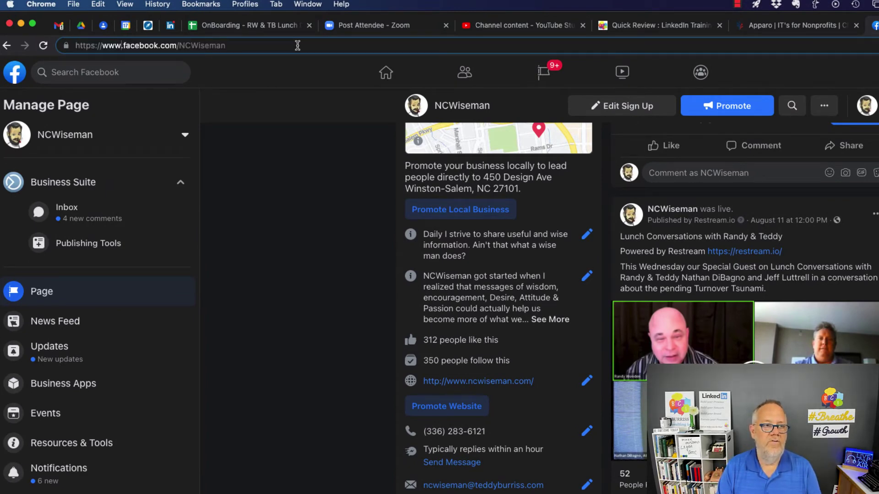
{"action": "key", "text": "alt+shift+Left"}
{"action": "key", "text": "alt+shift+Left"}
{"action": "type", "text": "mba"}
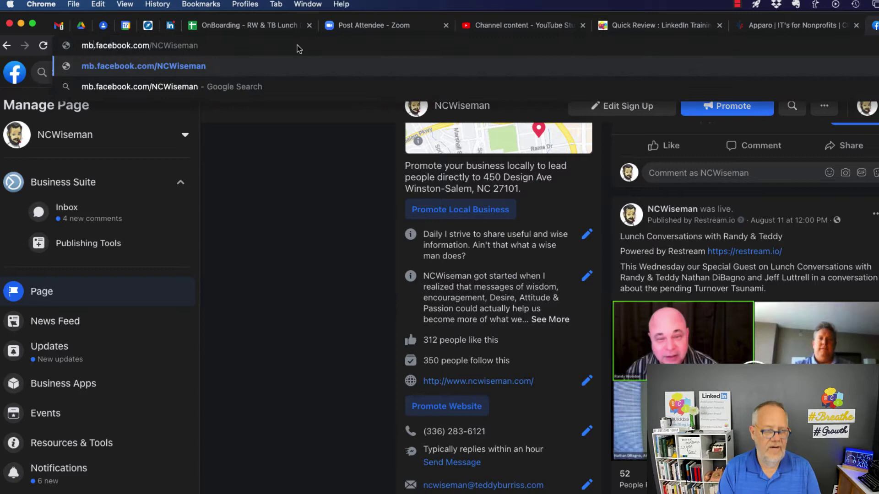
{"action": "type", "text": "sic"}
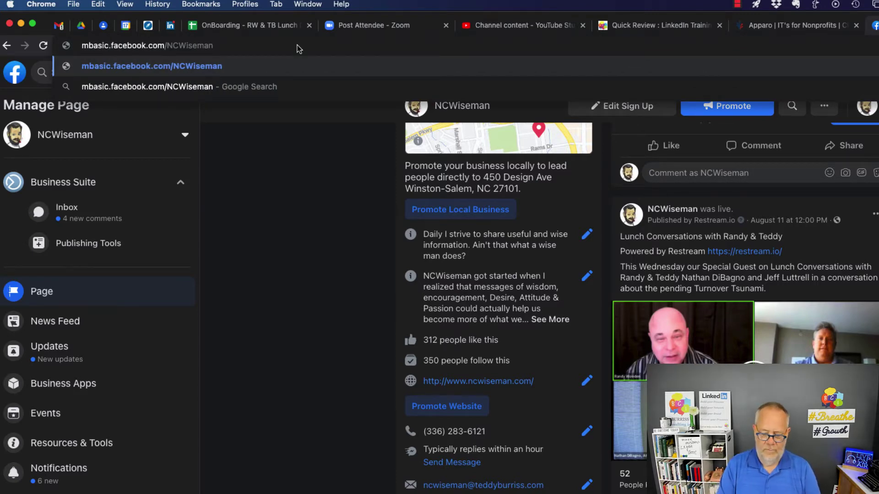
{"action": "key", "text": "Return"}
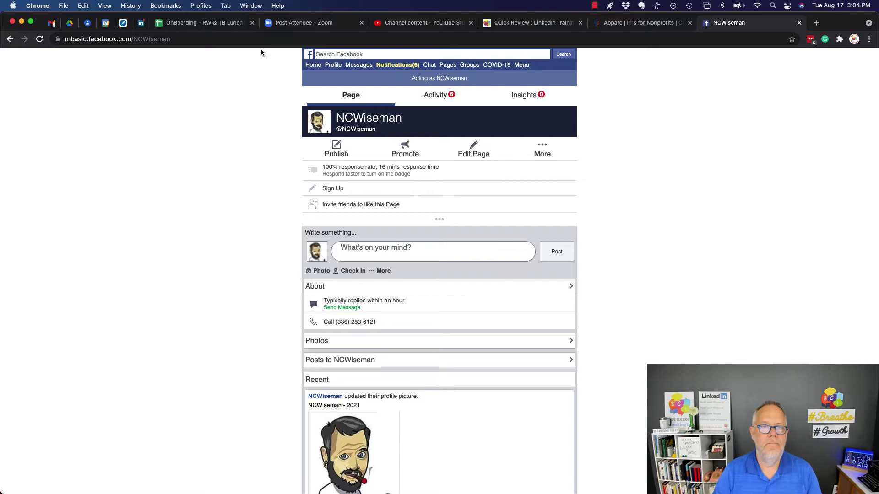
Open the live video post's MP4 file directly and pause its playback
{"action": "scroll", "coordinate": [242, 220], "scroll_direction": "down", "scroll_amount": 5}
{"action": "scroll", "coordinate": [242, 220], "scroll_direction": "down", "scroll_amount": 5}
{"action": "scroll", "coordinate": [242, 220], "scroll_direction": "down", "scroll_amount": 5}
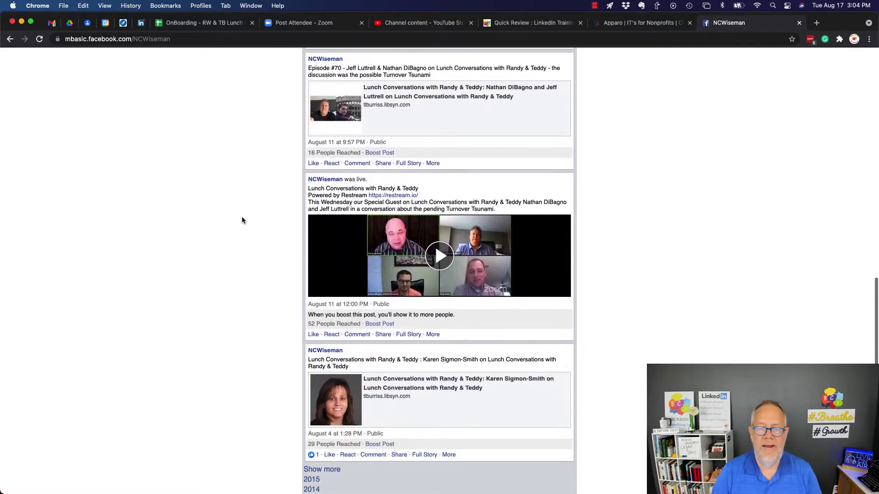
{"action": "scroll", "coordinate": [242, 220], "scroll_direction": "down", "scroll_amount": 3}
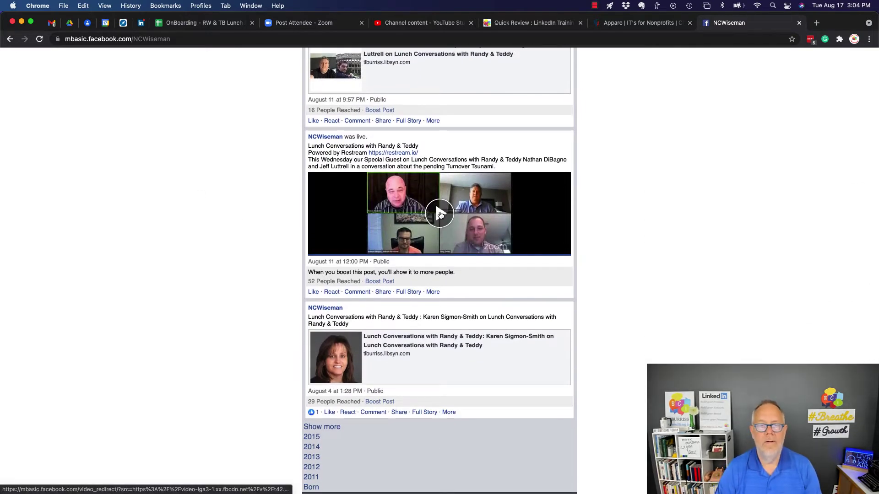
{"action": "left_click", "coordinate": [440, 213]}
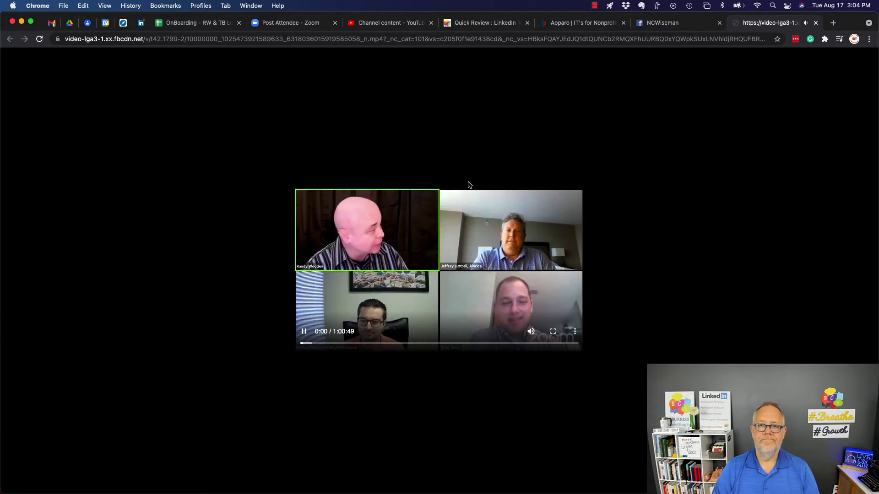
{"action": "left_click", "coordinate": [305, 332]}
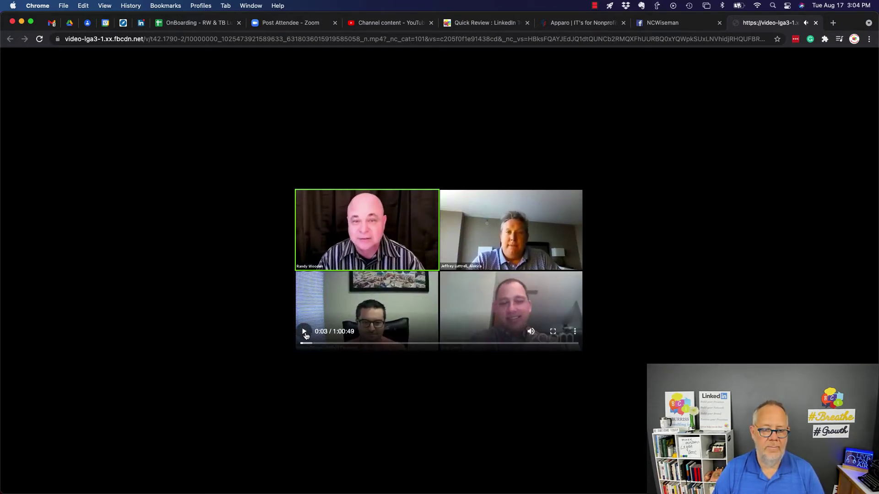
Download the video as an MP4 from the player's options menu, then switch to Finder
{"action": "left_click", "coordinate": [574, 335]}
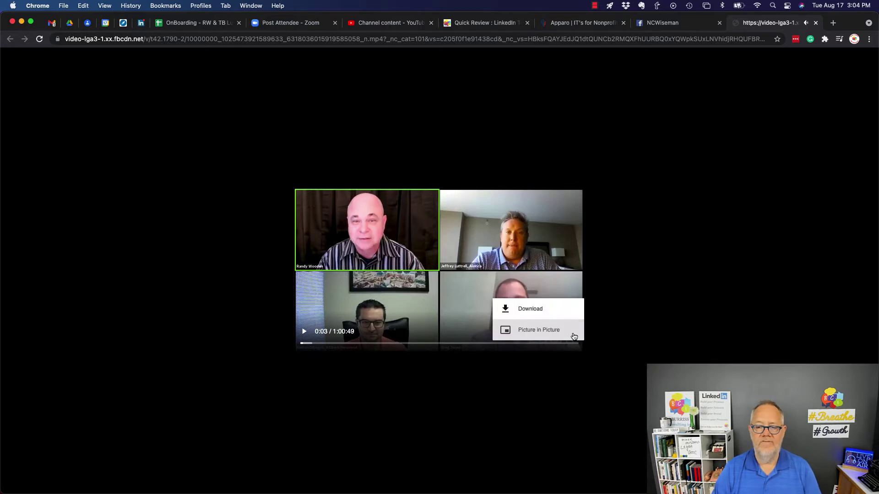
{"action": "left_click", "coordinate": [540, 314]}
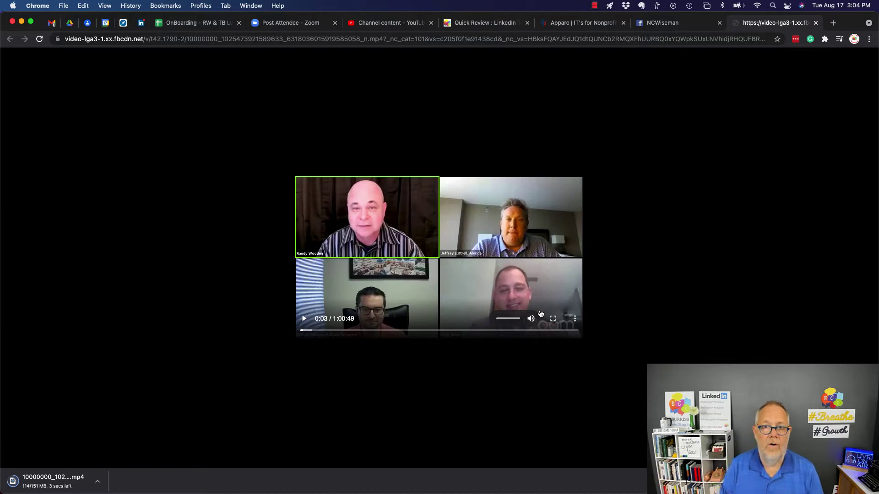
{"action": "key", "text": "super+alt+2"}
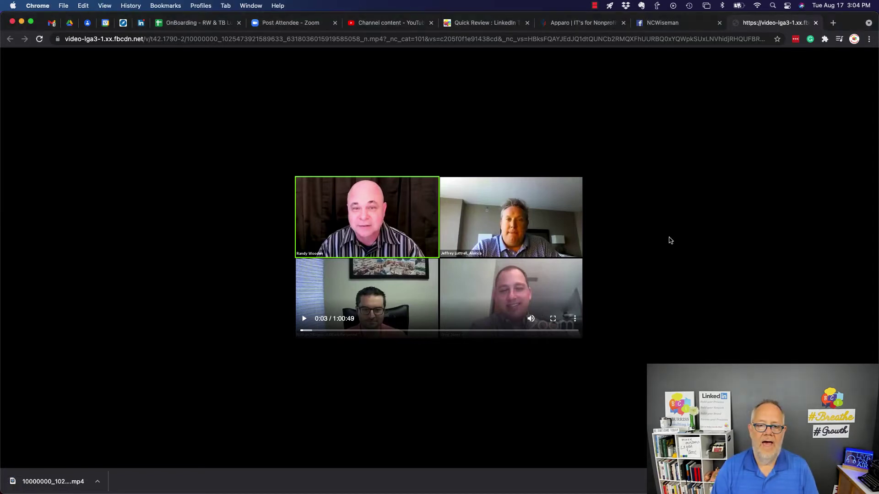
{"action": "key", "text": "super+Tab"}
{"action": "key", "text": "super+Tab"}
{"action": "key", "text": "super+Tab"}
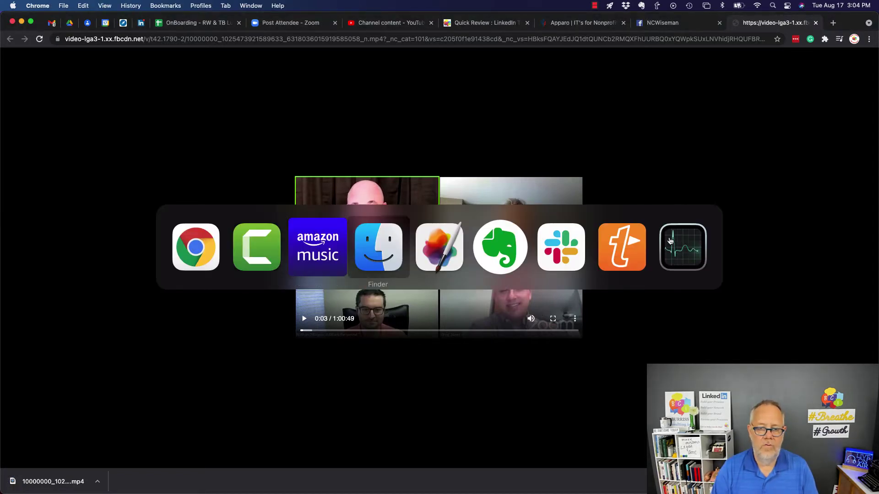
Open a new Finder window on Downloads and widen the file list to show full names
{"action": "left_click", "coordinate": [59, 5]}
{"action": "left_click", "coordinate": [87, 20]}
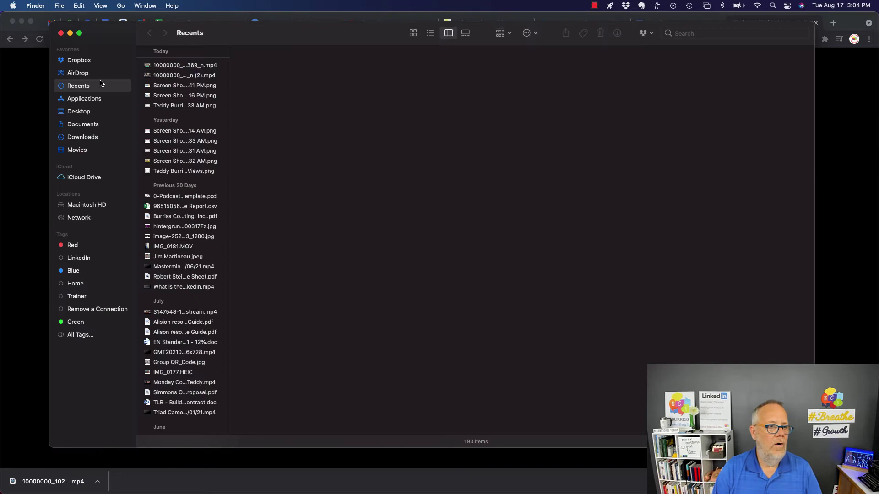
{"action": "left_click", "coordinate": [87, 139]}
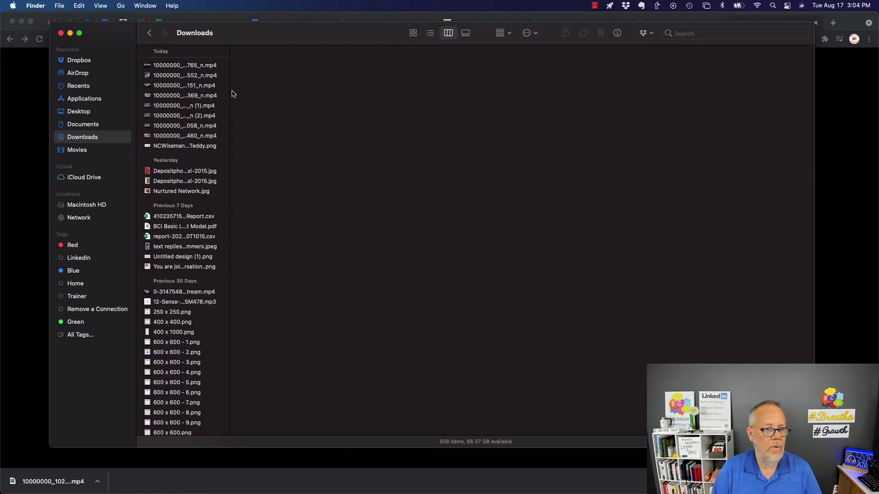
{"action": "left_click_drag", "start_coordinate": [230, 91], "coordinate": [380, 97]}
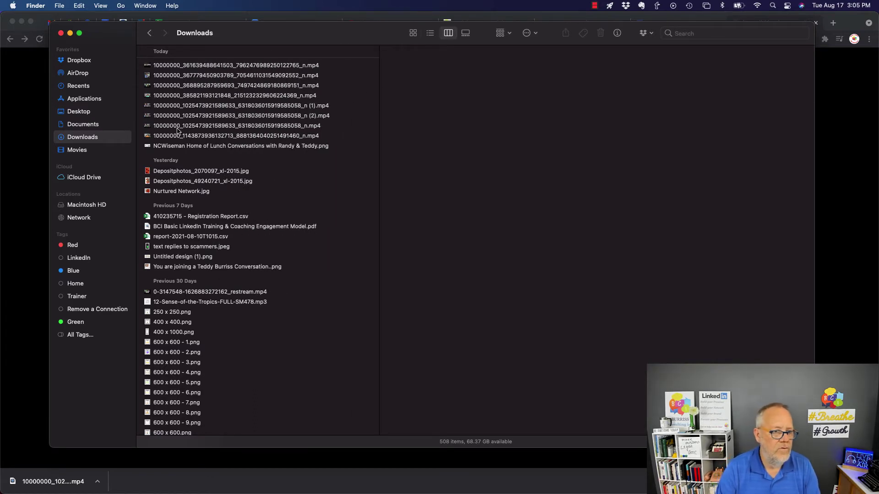
Preview the MP4 to confirm its 157.9 MB size and 640×360 dimensions, then close the window
{"action": "left_click", "coordinate": [232, 116]}
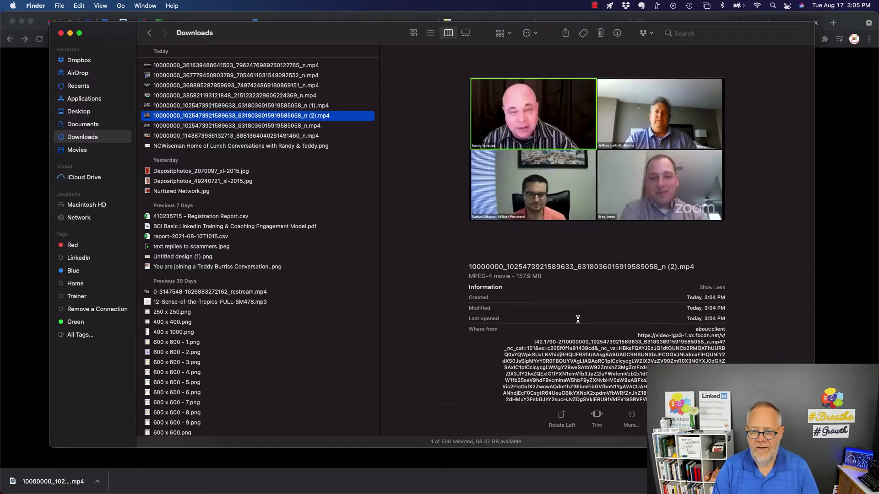
{"action": "scroll", "coordinate": [578, 322], "scroll_direction": "down", "scroll_amount": 4}
{"action": "scroll", "coordinate": [578, 322], "scroll_direction": "down", "scroll_amount": 2}
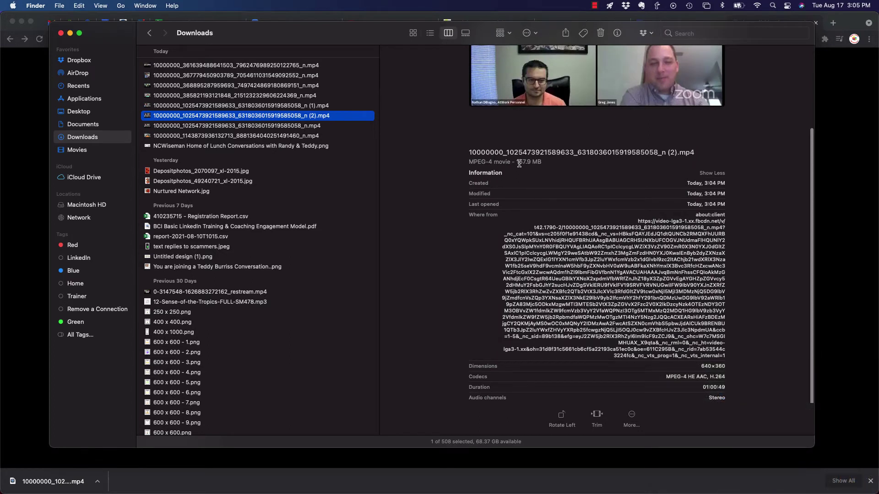
{"action": "left_click_drag", "start_coordinate": [516, 163], "coordinate": [543, 163]}
{"action": "left_click_drag", "start_coordinate": [690, 370], "coordinate": [731, 372]}
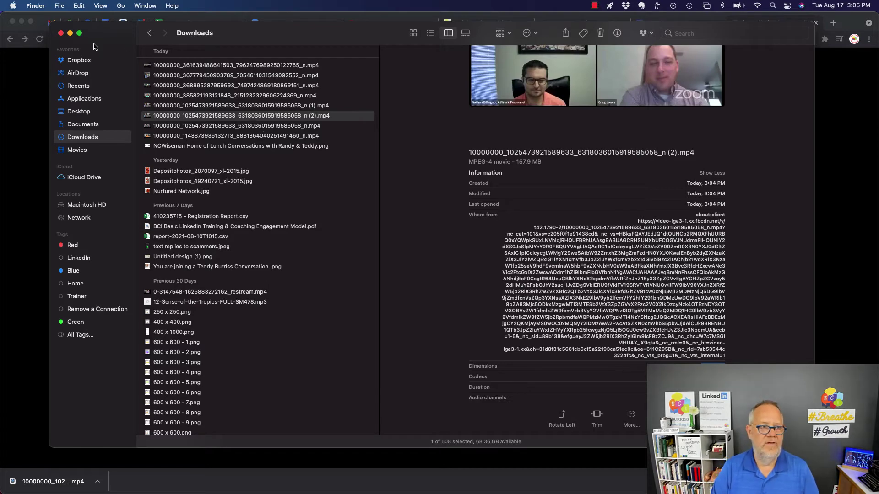
{"action": "left_click", "coordinate": [61, 34]}
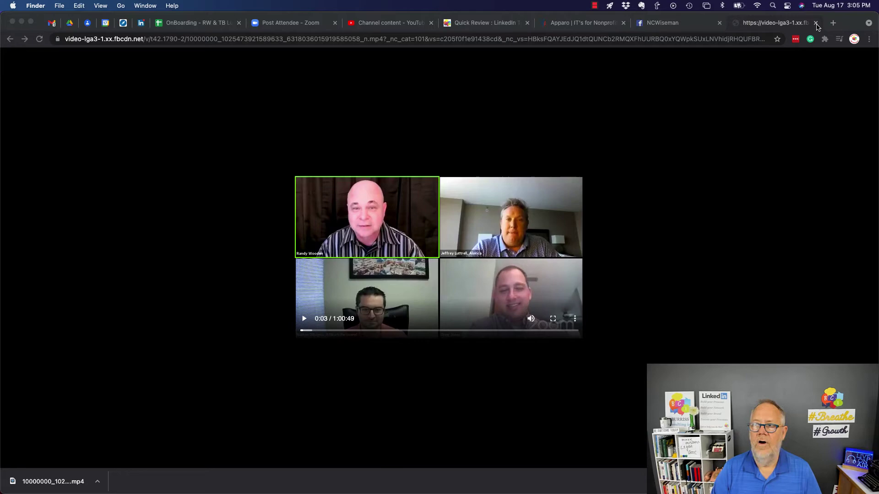
Close the video tab and open the Private LinkedIn Support/Training/Coaching Group from Groups
{"action": "left_click", "coordinate": [816, 23]}
{"action": "scroll", "coordinate": [222, 197], "scroll_direction": "up", "scroll_amount": 10}
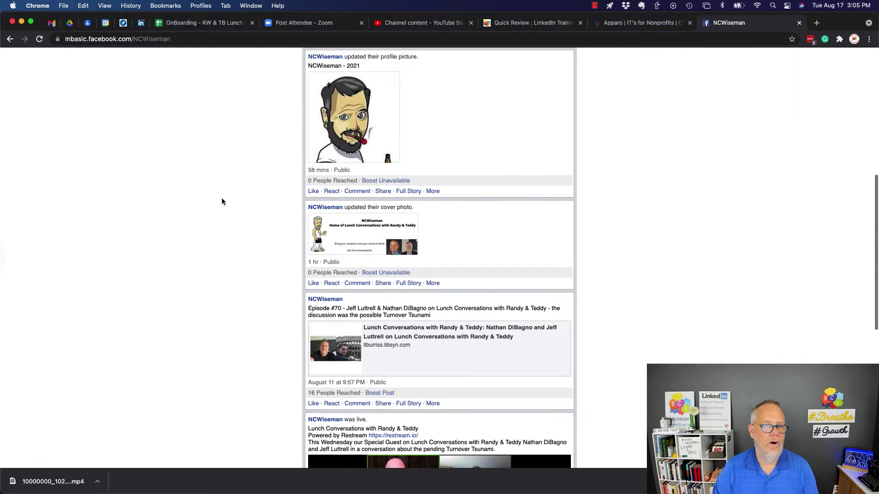
{"action": "scroll", "coordinate": [222, 198], "scroll_direction": "up", "scroll_amount": 10}
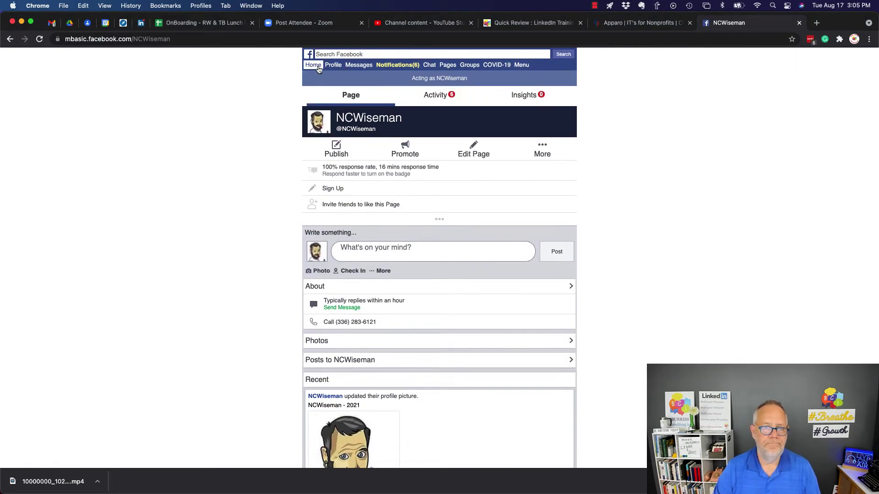
{"action": "left_click", "coordinate": [470, 66]}
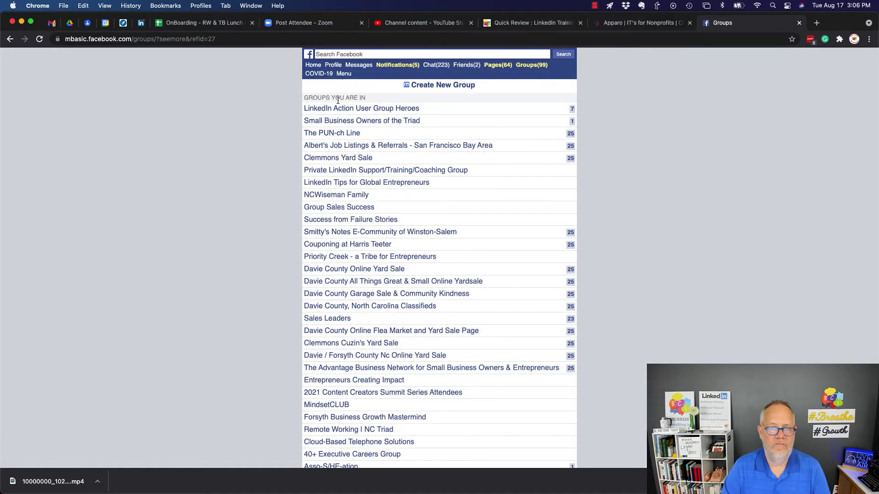
{"action": "left_click", "coordinate": [370, 173]}
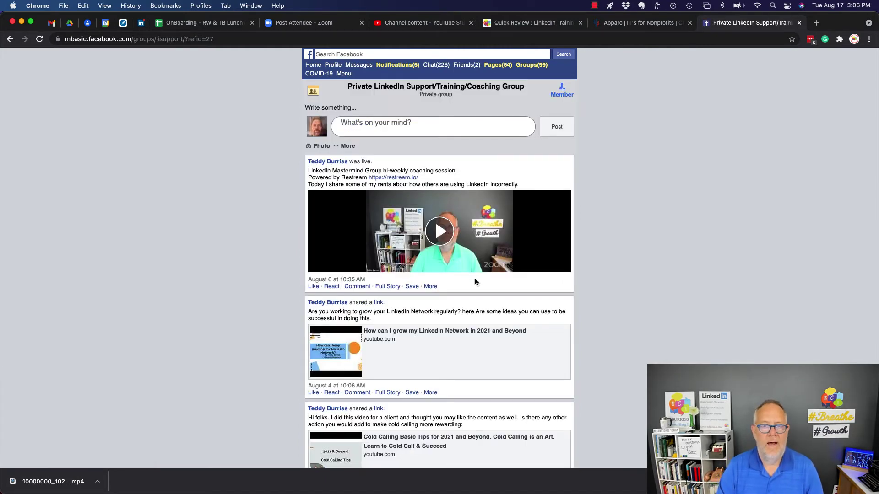
Find the group's August 6 live video and open it in a new tab
{"action": "scroll", "coordinate": [366, 183], "scroll_direction": "down", "scroll_amount": 2}
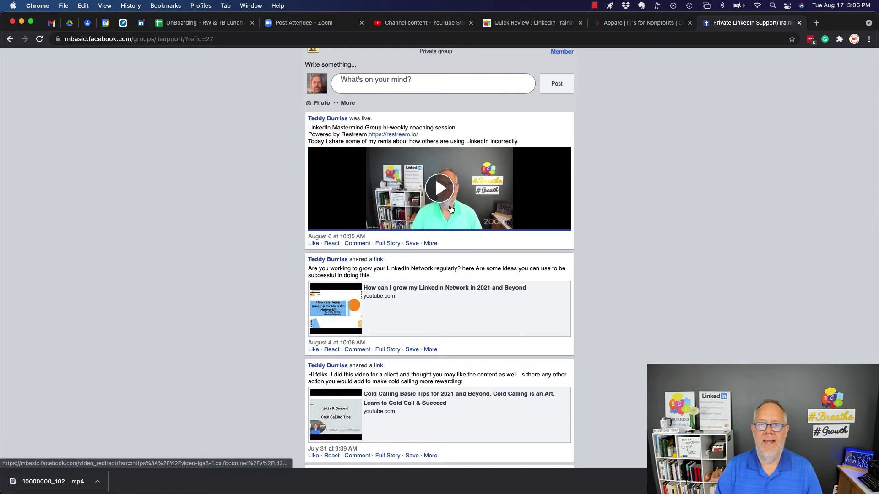
{"action": "scroll", "coordinate": [449, 205], "scroll_direction": "down", "scroll_amount": 7}
{"action": "scroll", "coordinate": [449, 205], "scroll_direction": "down", "scroll_amount": 2}
{"action": "scroll", "coordinate": [450, 205], "scroll_direction": "down", "scroll_amount": 4}
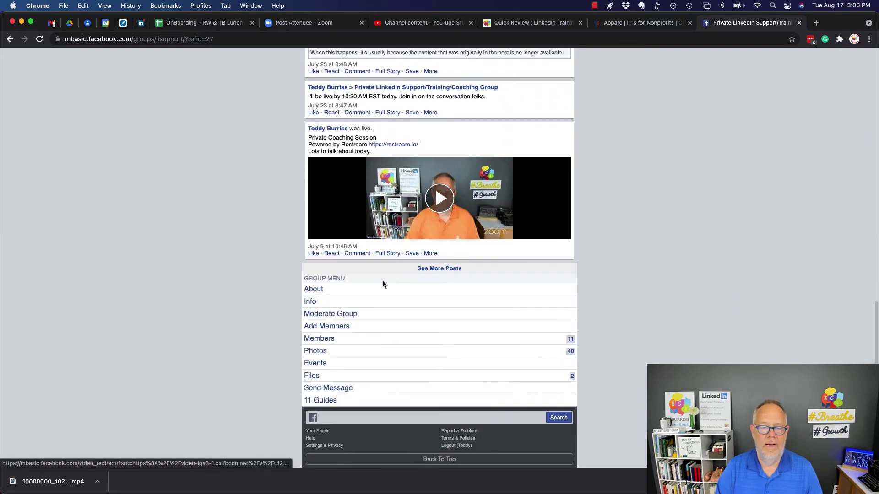
{"action": "scroll", "coordinate": [382, 281], "scroll_direction": "up", "scroll_amount": 6}
{"action": "scroll", "coordinate": [384, 284], "scroll_direction": "up", "scroll_amount": 3}
{"action": "scroll", "coordinate": [383, 281], "scroll_direction": "up", "scroll_amount": 5}
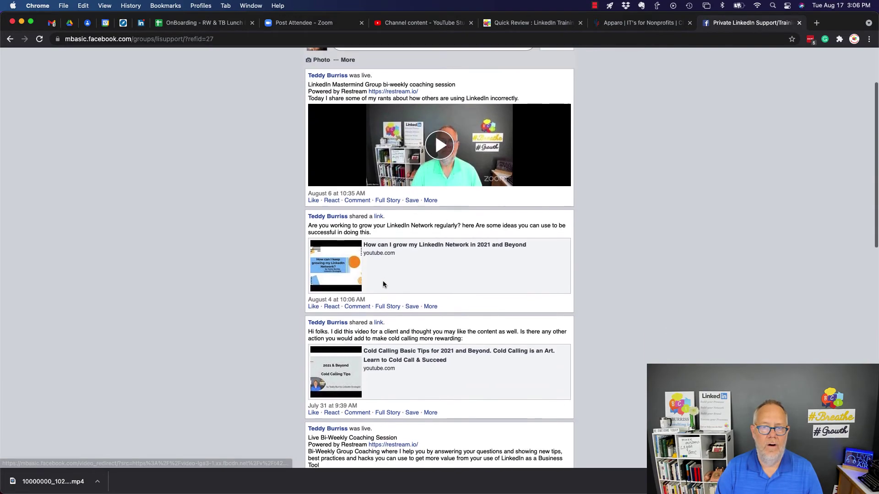
{"action": "scroll", "coordinate": [409, 206], "scroll_direction": "up", "scroll_amount": 1}
{"action": "left_click", "coordinate": [437, 165]}
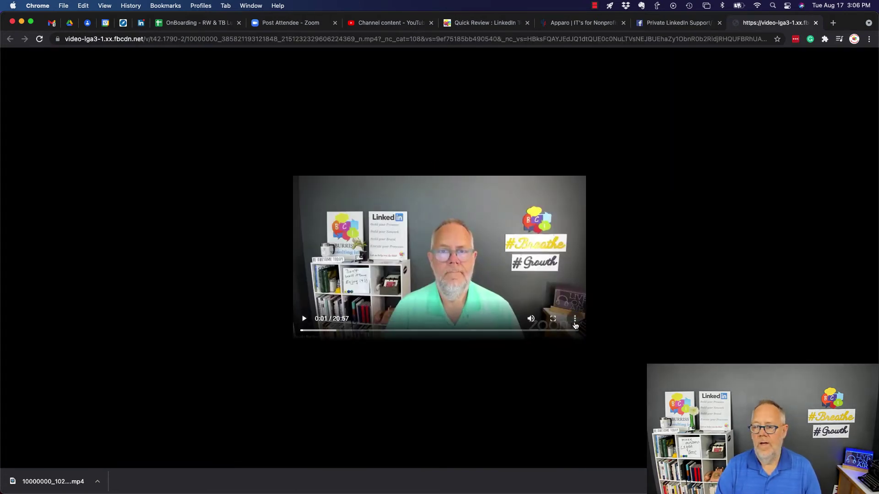
Download the August 6 coaching video from the player's three-dot menu and close its tab
{"action": "left_click", "coordinate": [575, 319]}
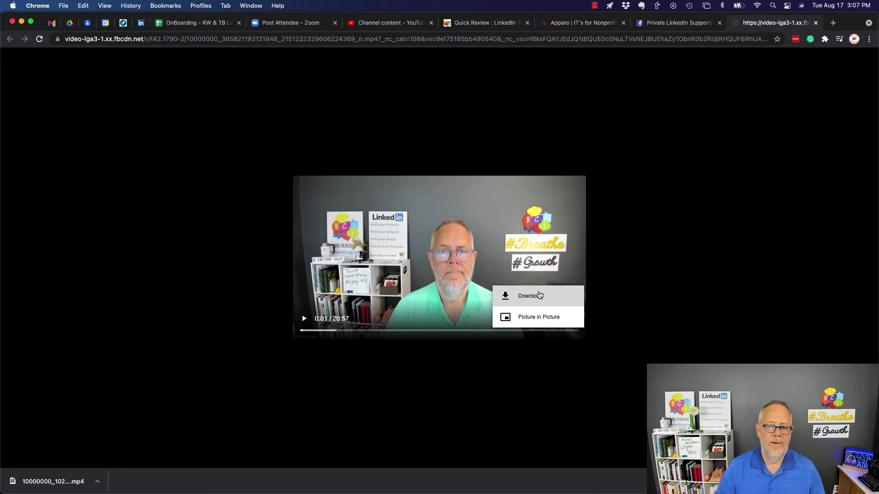
{"action": "left_click", "coordinate": [234, 147]}
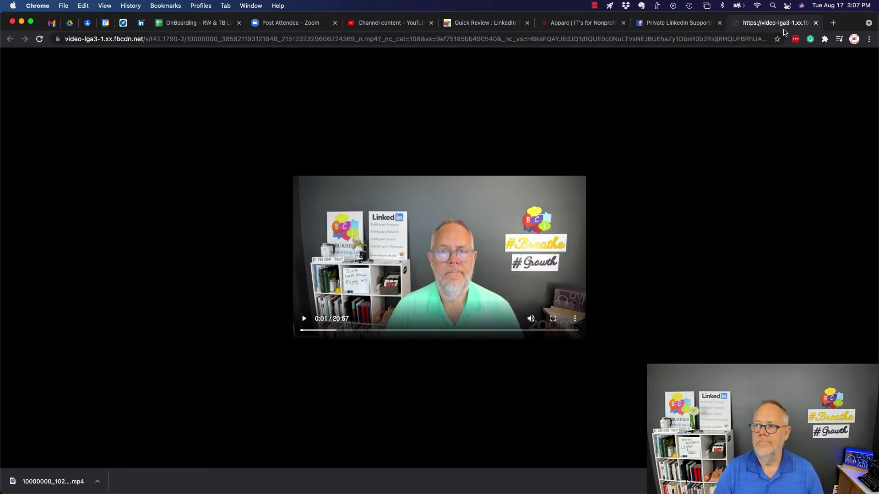
{"action": "left_click", "coordinate": [815, 23]}
On your profile, open the 4:11 memory video standalone, pause it and show its download option
{"action": "scroll", "coordinate": [347, 121], "scroll_direction": "up", "scroll_amount": 3}
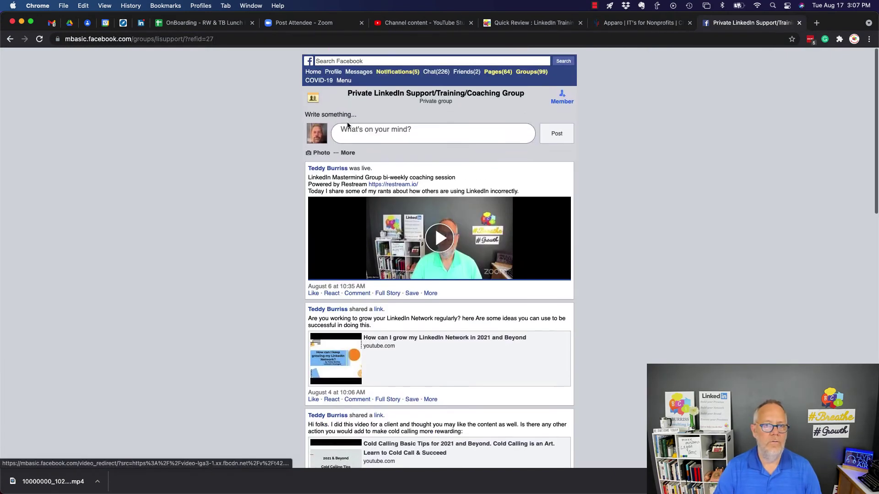
{"action": "left_click", "coordinate": [334, 65]}
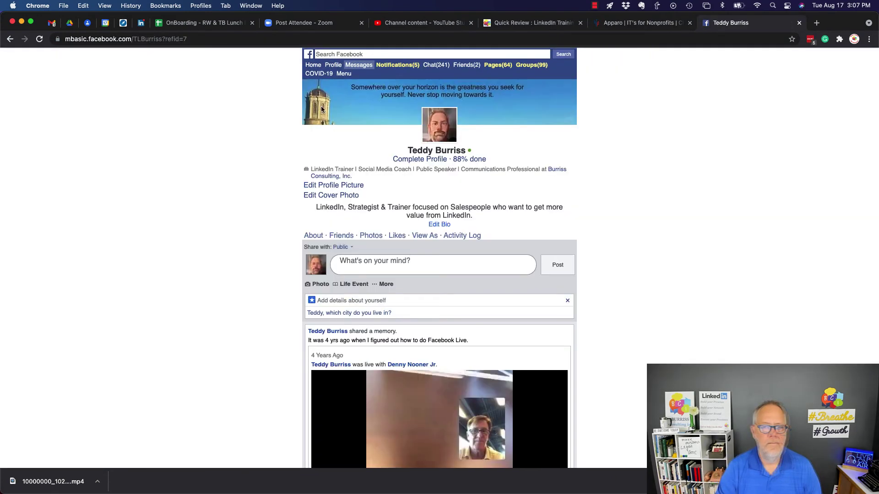
{"action": "scroll", "coordinate": [419, 237], "scroll_direction": "down", "scroll_amount": 2}
{"action": "scroll", "coordinate": [419, 237], "scroll_direction": "down", "scroll_amount": 5}
{"action": "scroll", "coordinate": [419, 236], "scroll_direction": "down", "scroll_amount": 4}
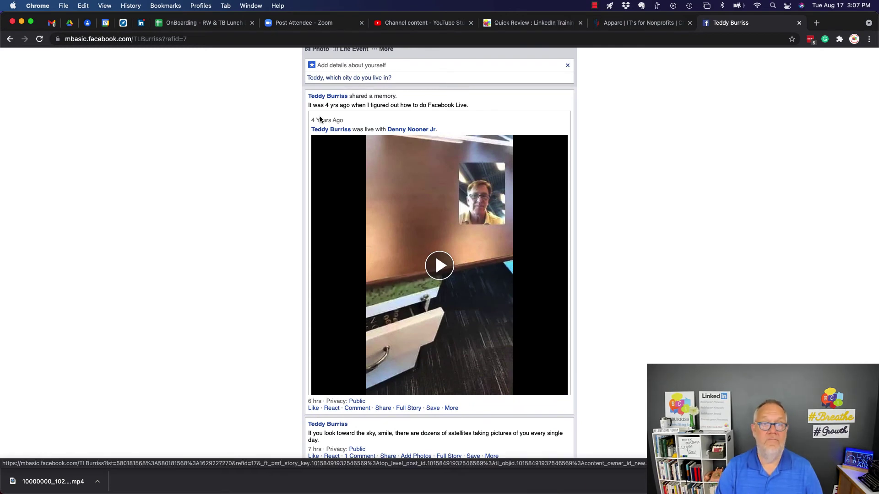
{"action": "left_click", "coordinate": [439, 265]}
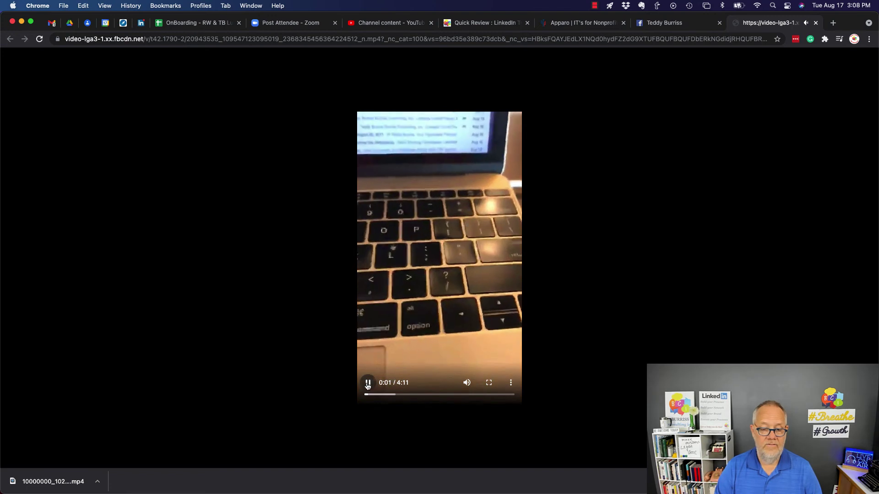
{"action": "left_click", "coordinate": [431, 388]}
{"action": "left_click", "coordinate": [511, 383]}
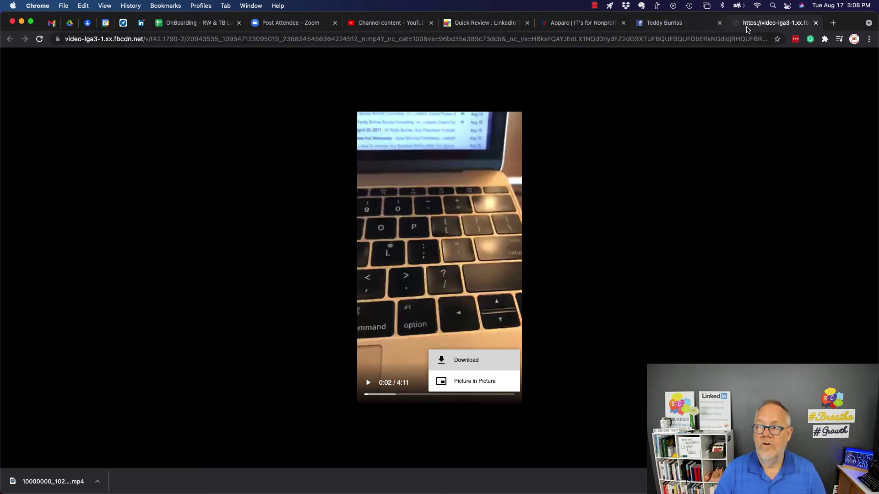
Close the memory video tab and select the profile's URL in the address bar
{"action": "left_click", "coordinate": [816, 23]}
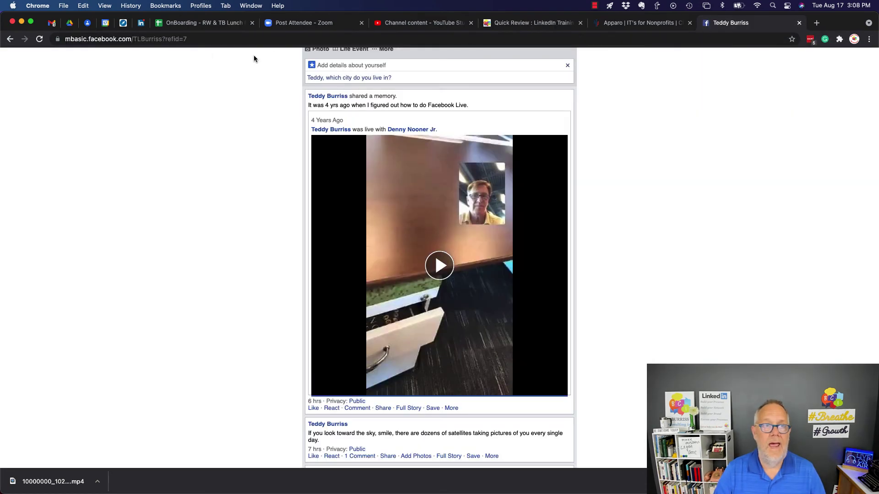
{"action": "left_click", "coordinate": [84, 38]}
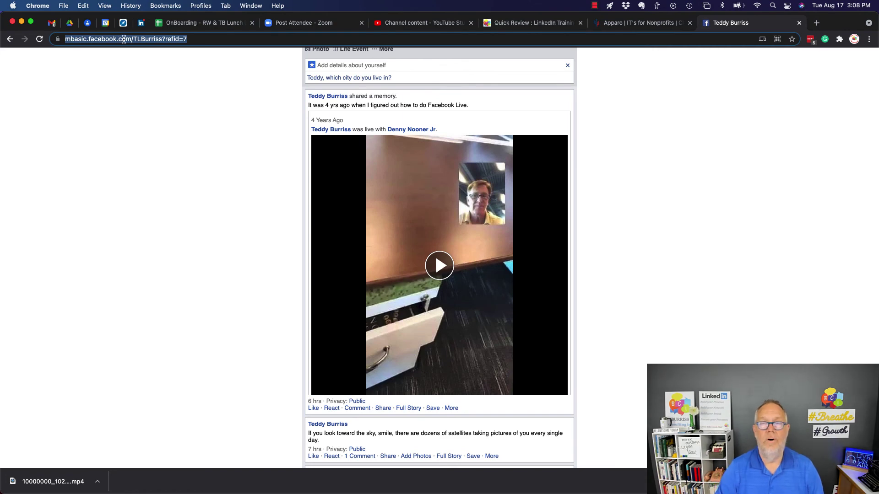